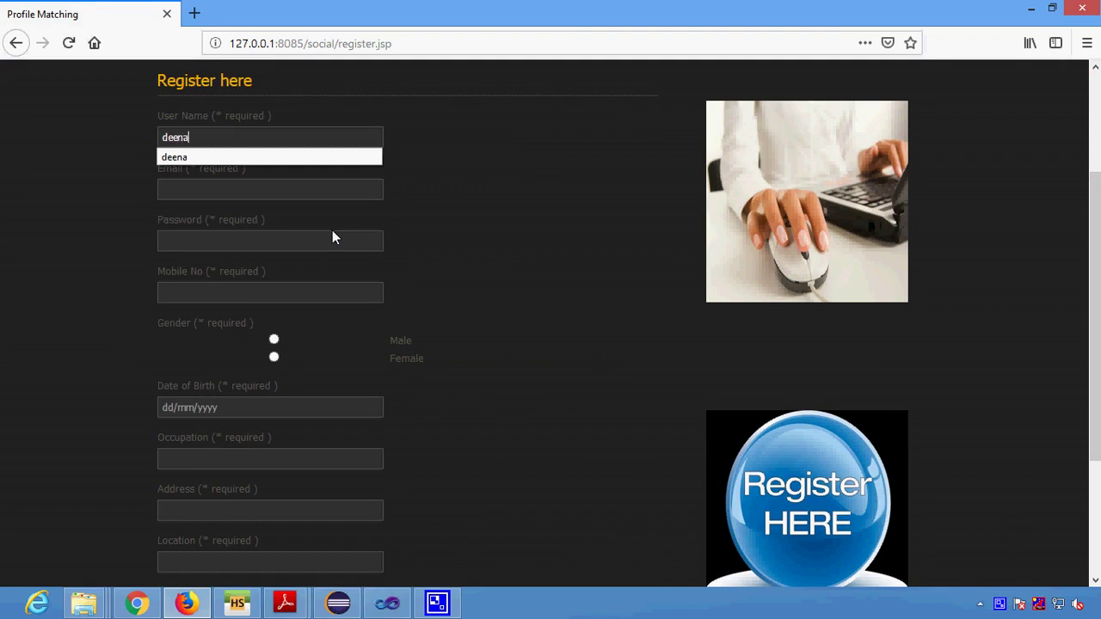
# Enter the new user's email address, accepting the suggested completion.
pyautogui.press('Tab')
pyautogui.write('deena')
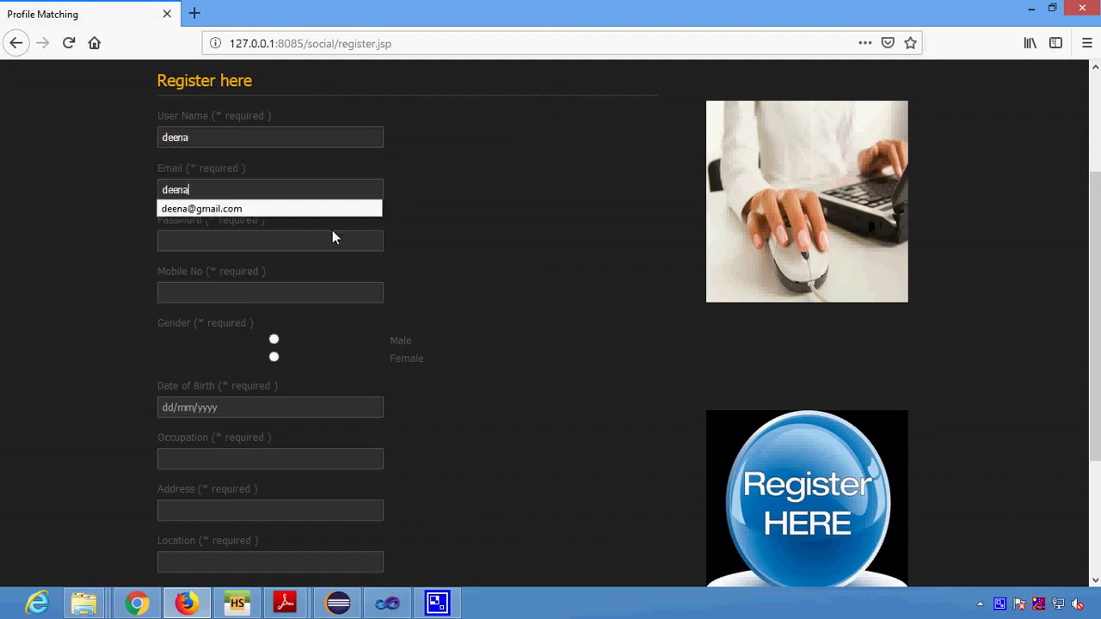
pyautogui.press('Tab')
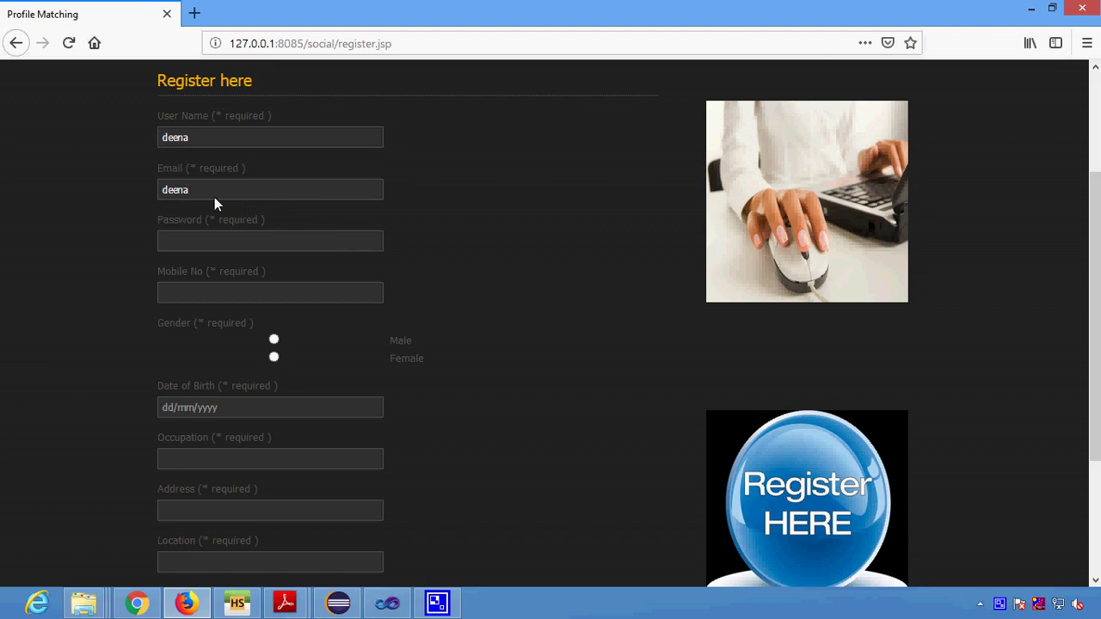
pyautogui.write('@')
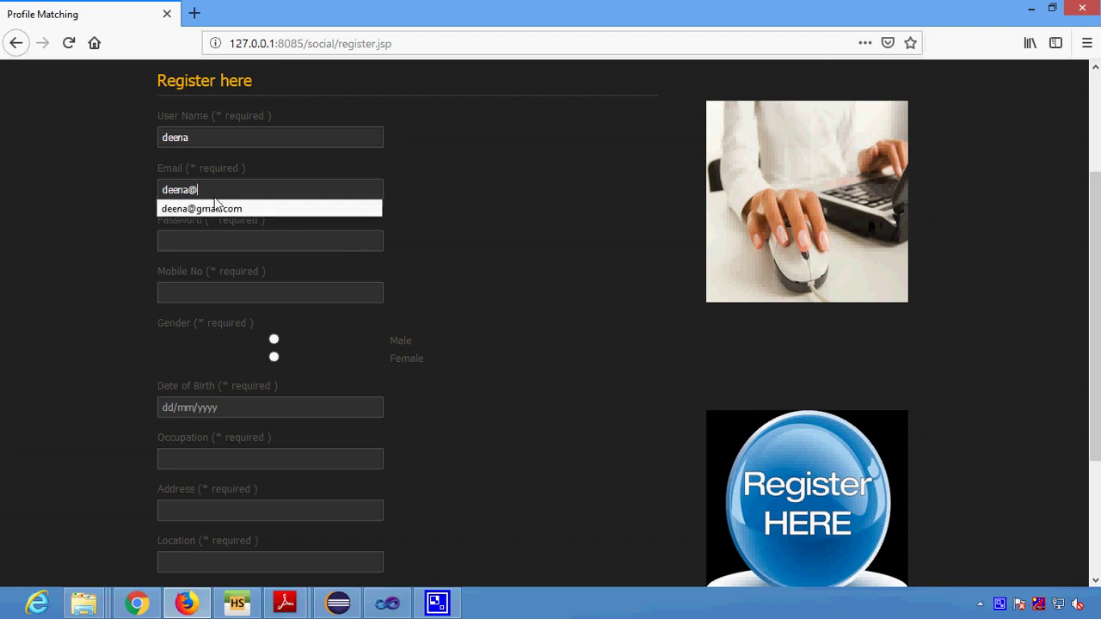
pyautogui.click(215, 209)
# Fill in the password and mobile number, and set gender to Male.
pyautogui.click(201, 242)
pyautogui.write('d')
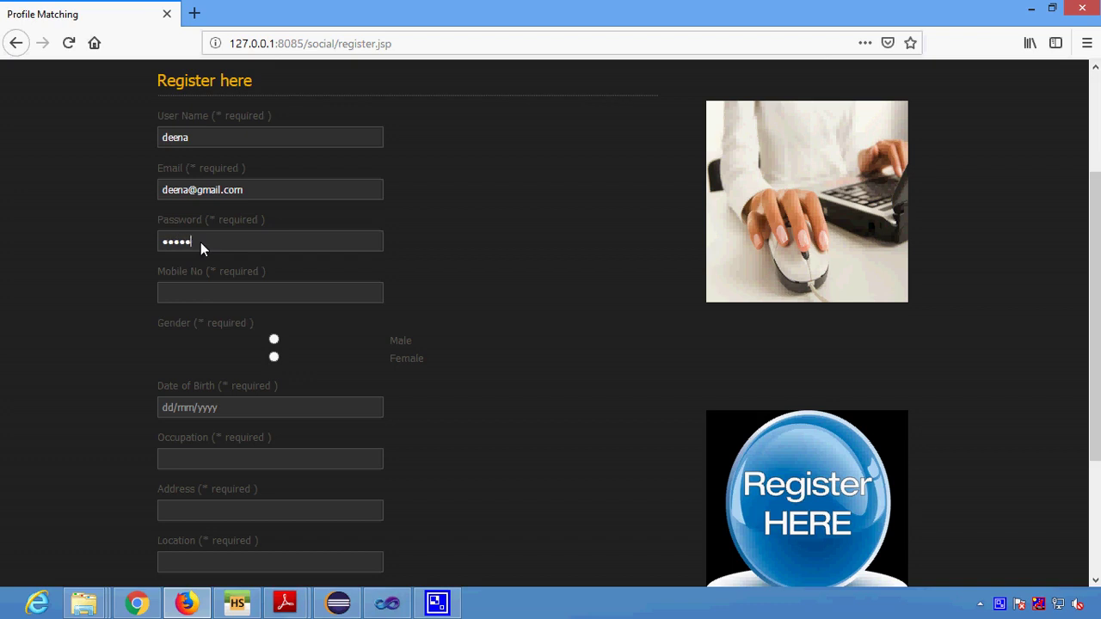
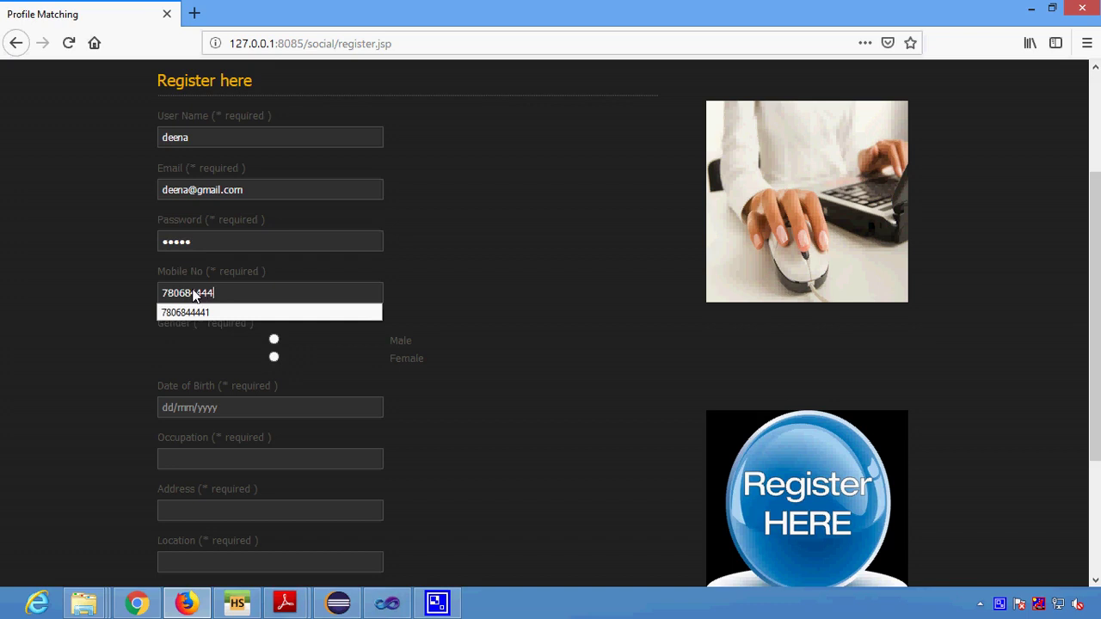
pyautogui.click(519, 360)
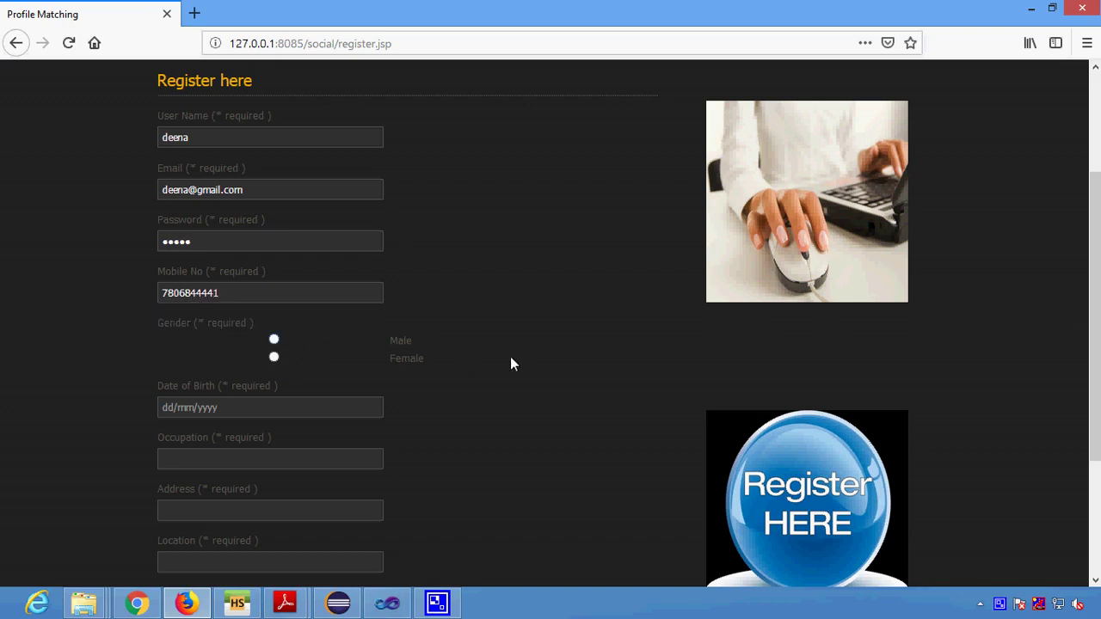
pyautogui.click(274, 339)
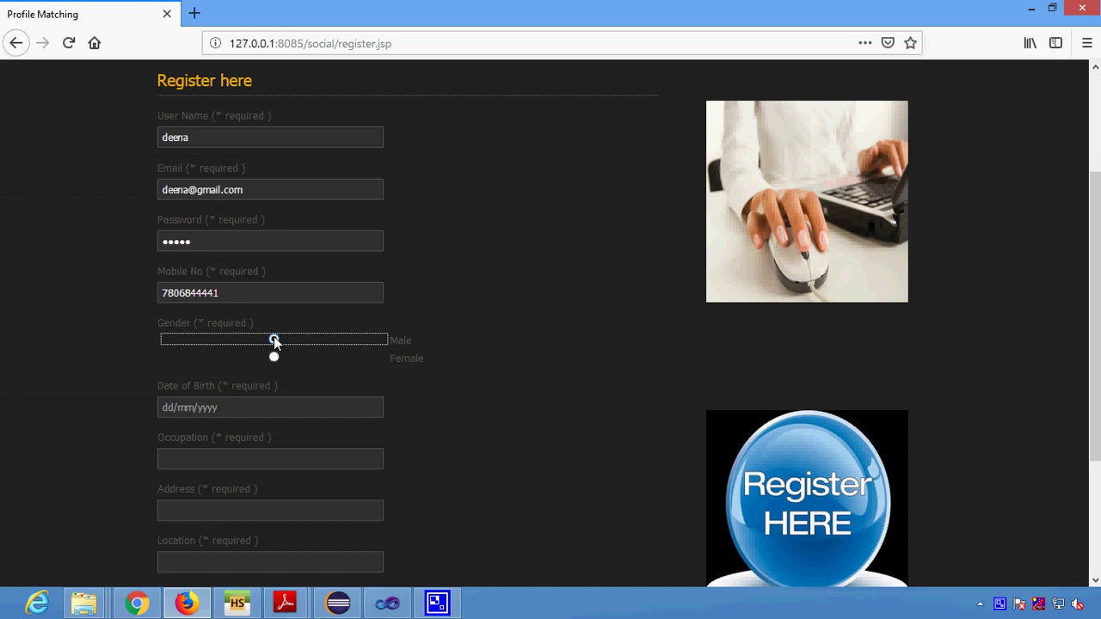
pyautogui.scroll(-2, 244, 379)
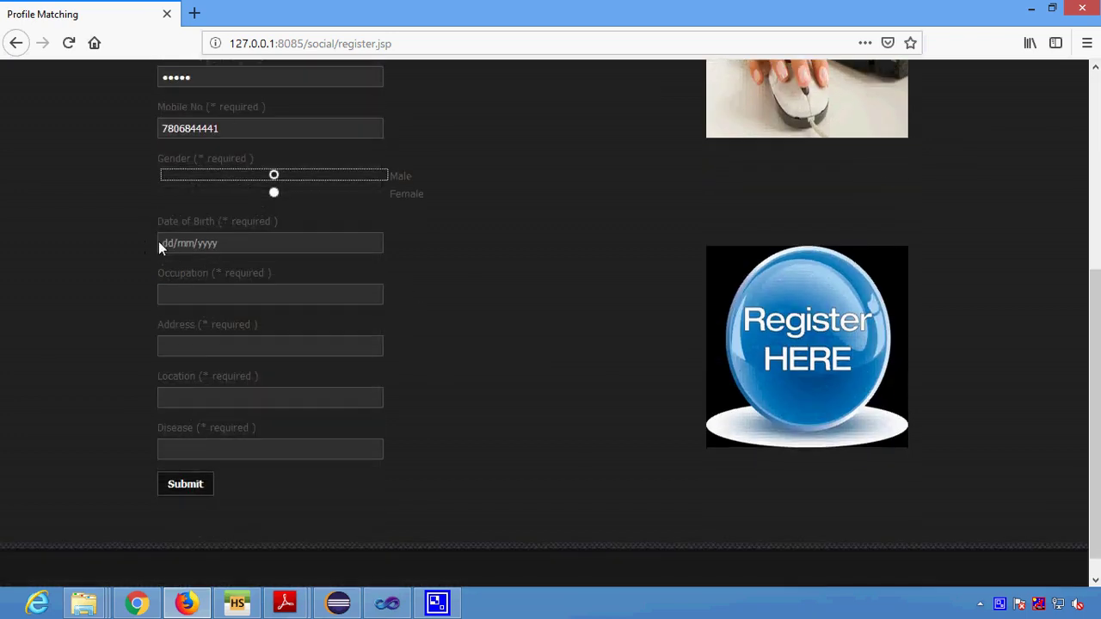
pyautogui.click(165, 244)
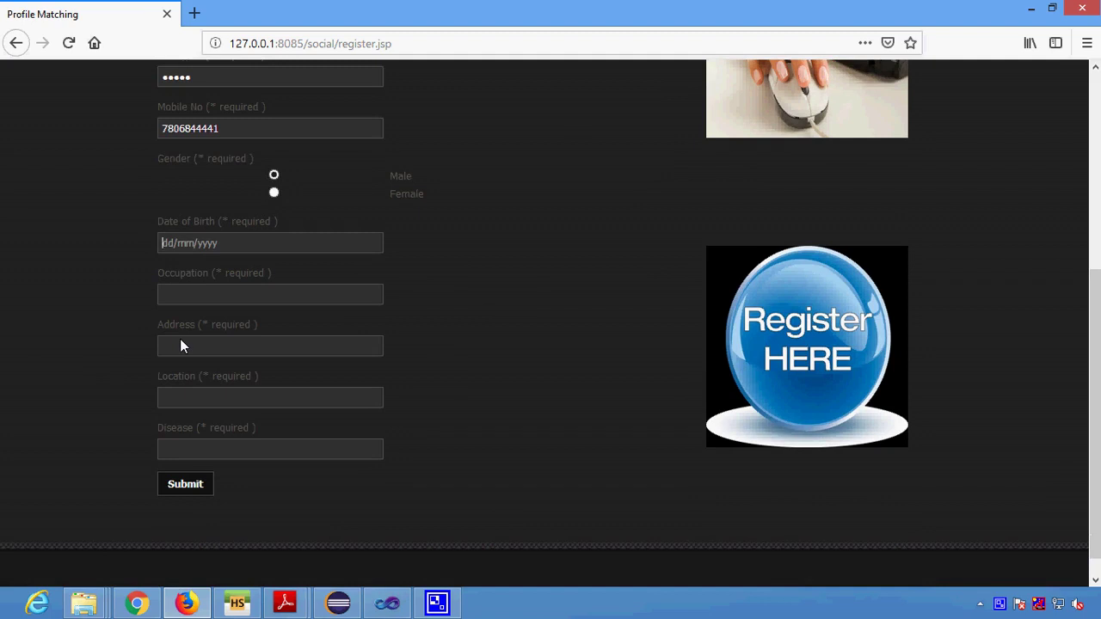
pyautogui.write('01/08/1999')
pyautogui.click(181, 289)
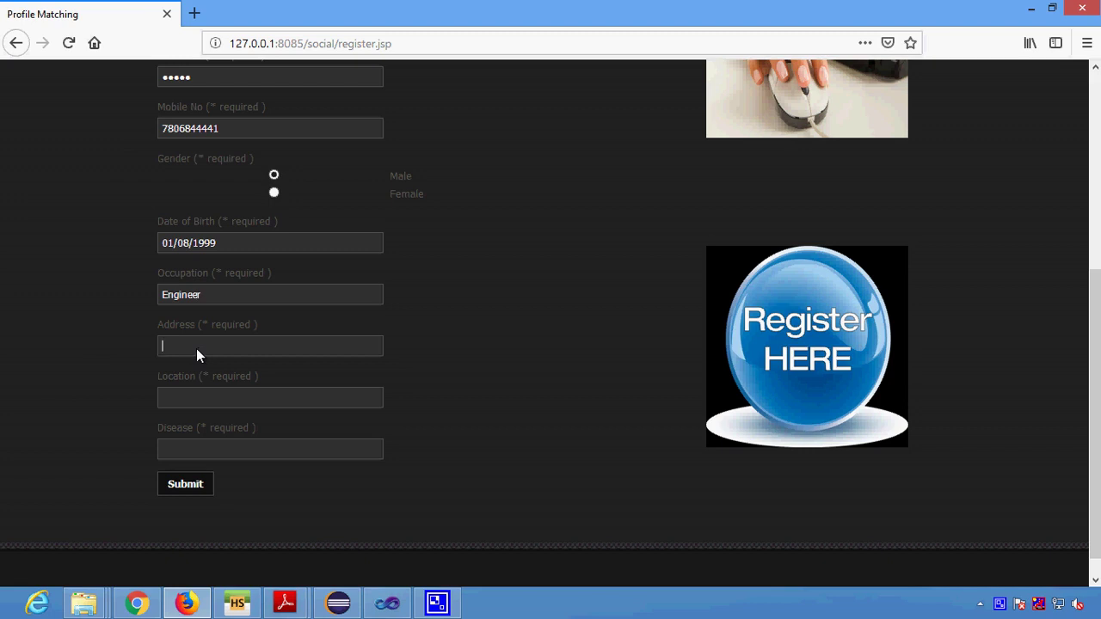
# Enter address Chennai and location Bangalore.
pyautogui.write('Ch')
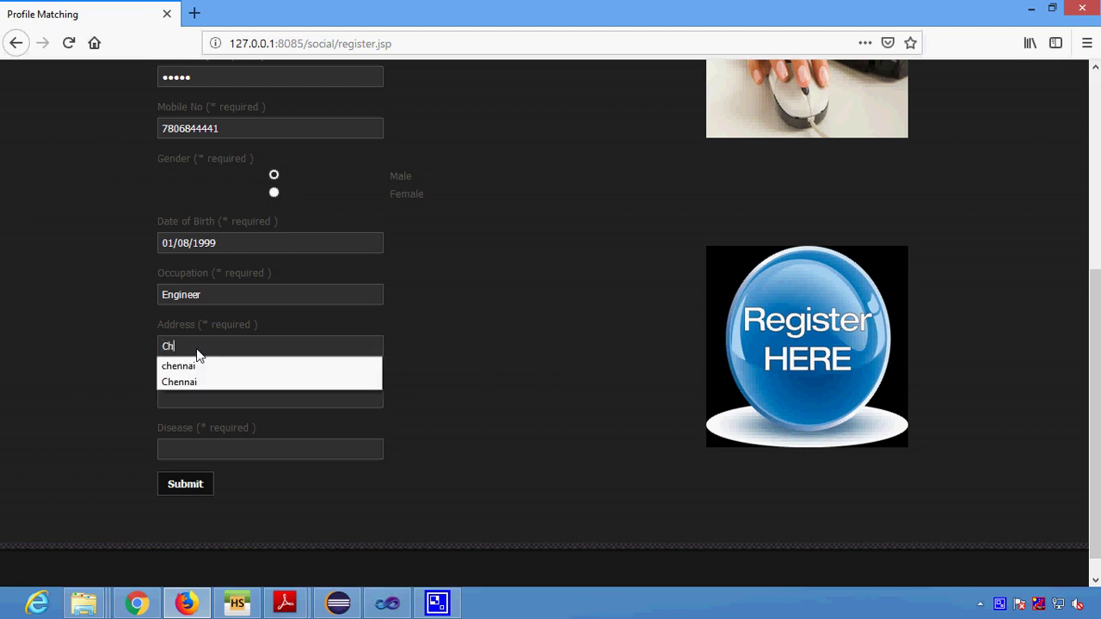
pyautogui.press('BackSpace')
pyautogui.press('BackSpace')
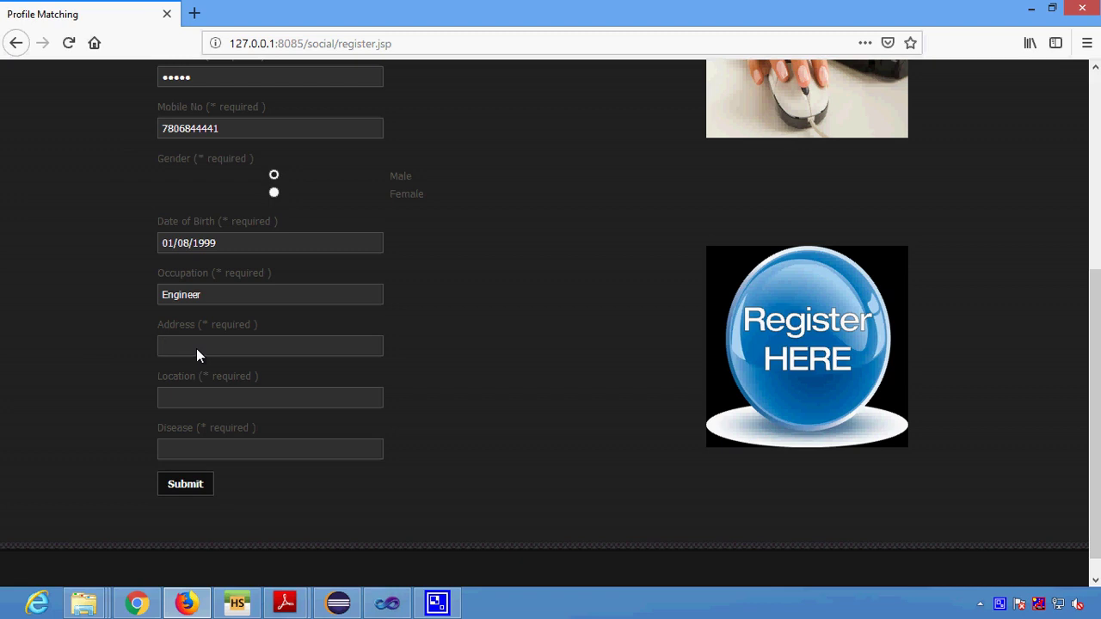
pyautogui.click(196, 348)
pyautogui.write('Chennai')
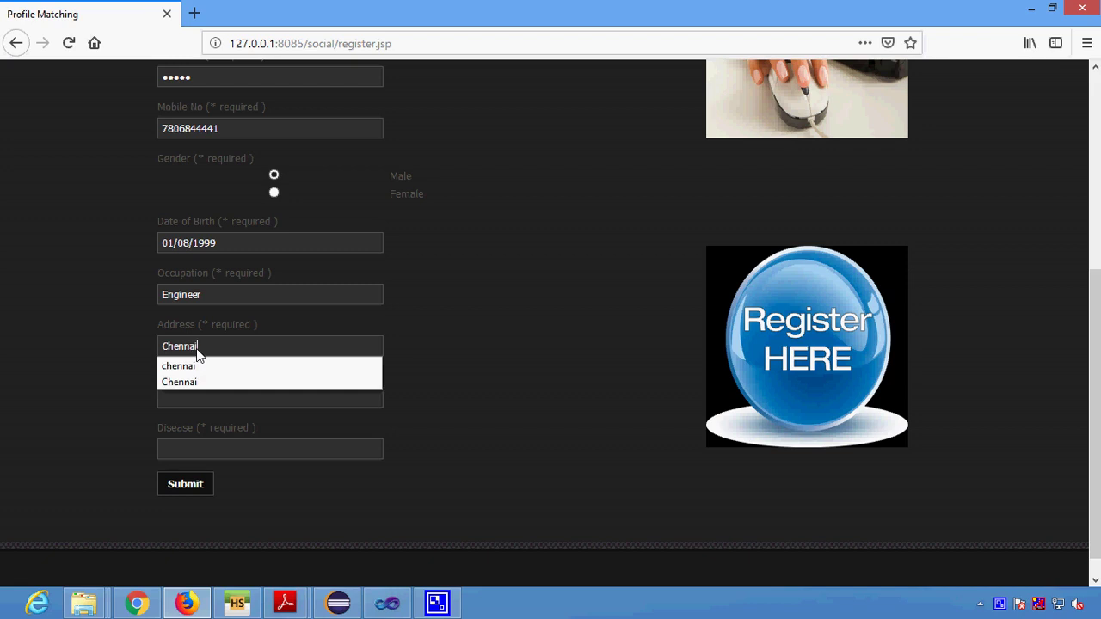
pyautogui.press('Tab')
pyautogui.write('Bangalore')
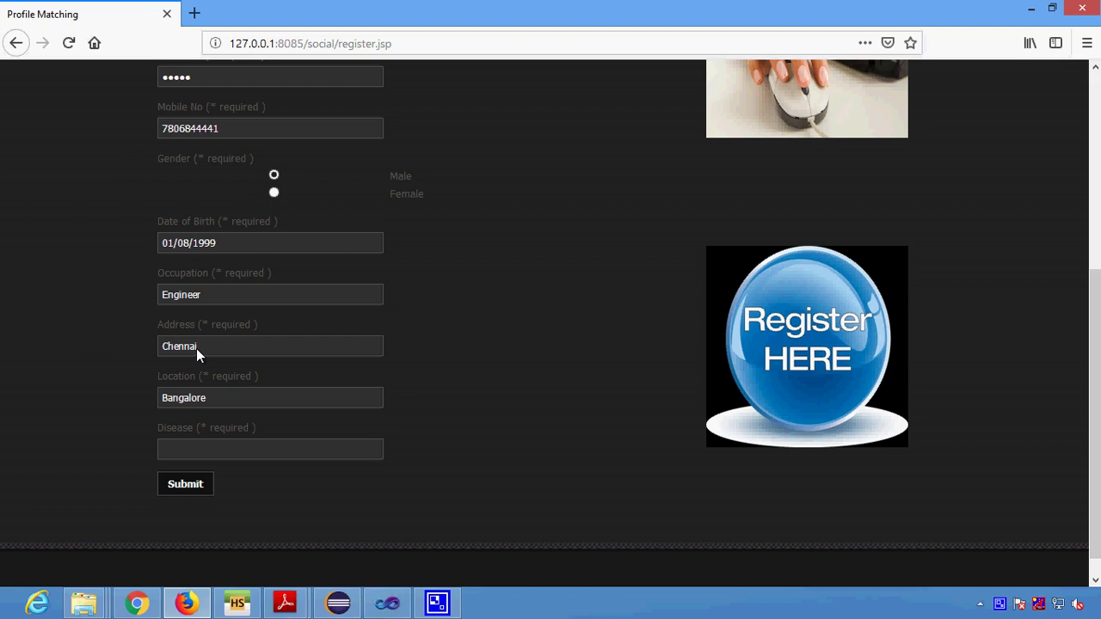
# Enter Cancer as the disease and submit the registration form.
pyautogui.write('Ca')
pyautogui.press('BackSpace')
pyautogui.press('BackSpace')
pyautogui.write('Cancer')
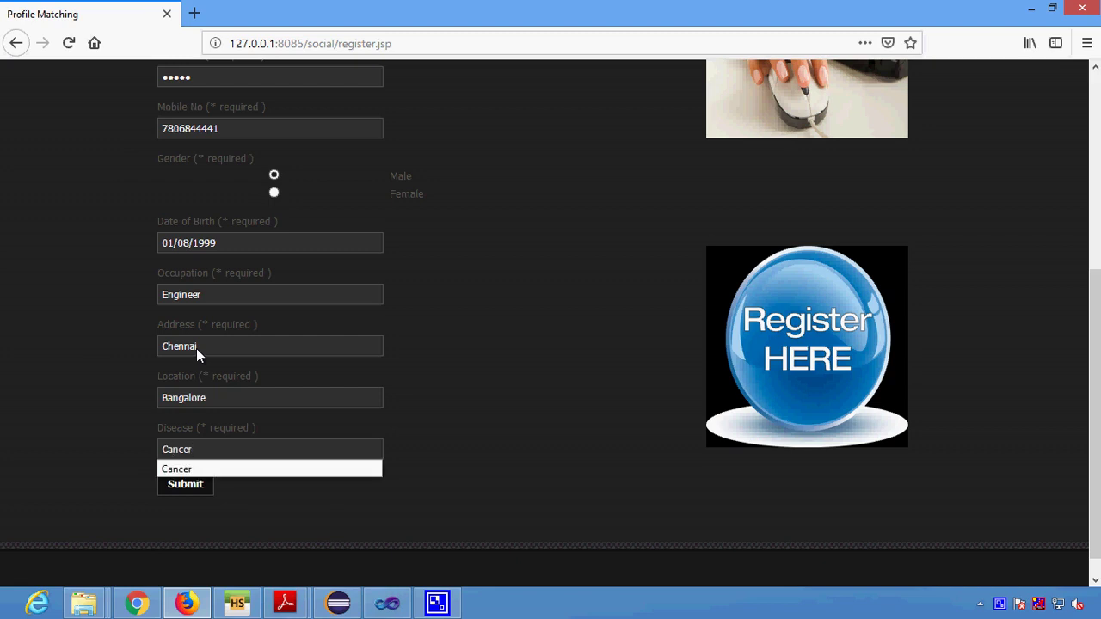
pyautogui.click(178, 489)
# Decline saving the login, set disease stage Middle and drug CancerDrug.
pyautogui.click(419, 183)
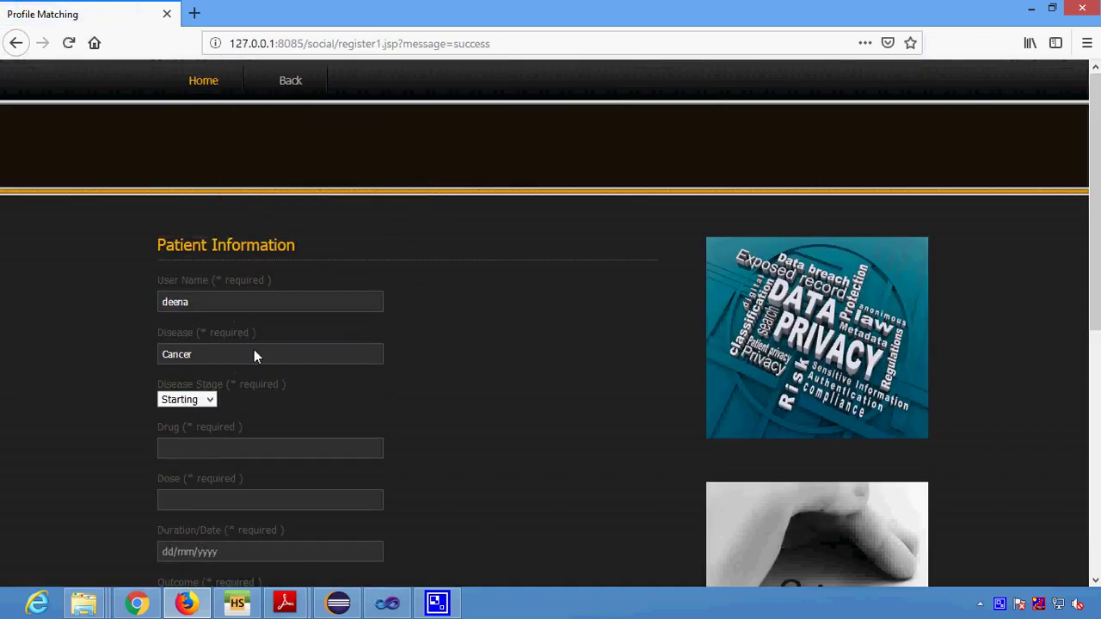
pyautogui.scroll(-1, 183, 393)
pyautogui.click(190, 320)
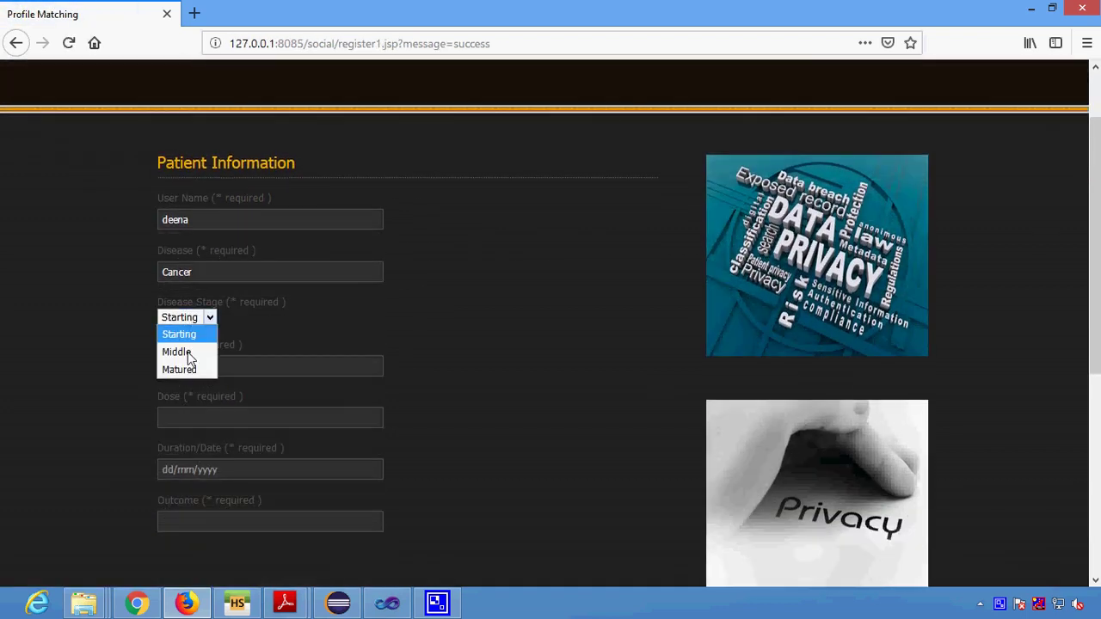
pyautogui.click(191, 354)
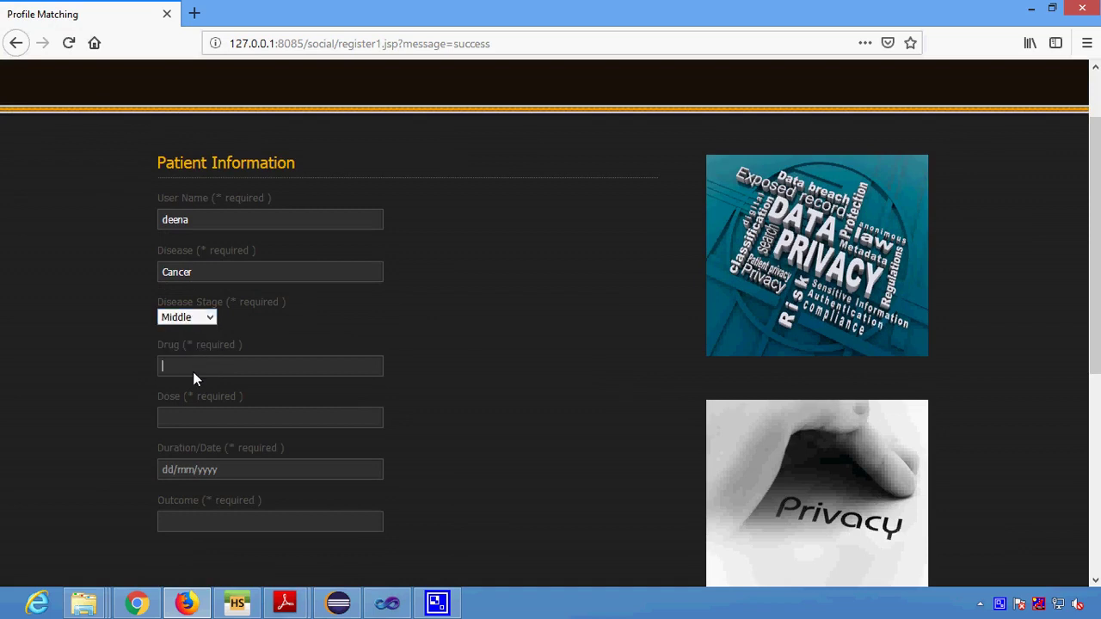
pyautogui.rightClick(1000, 604)
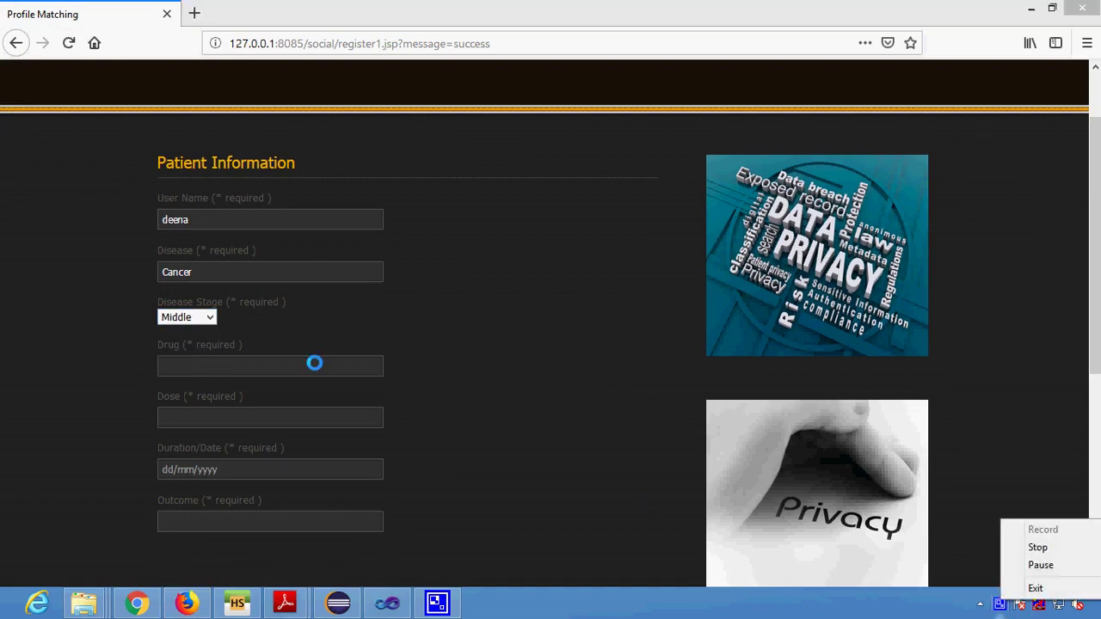
pyautogui.click(206, 361)
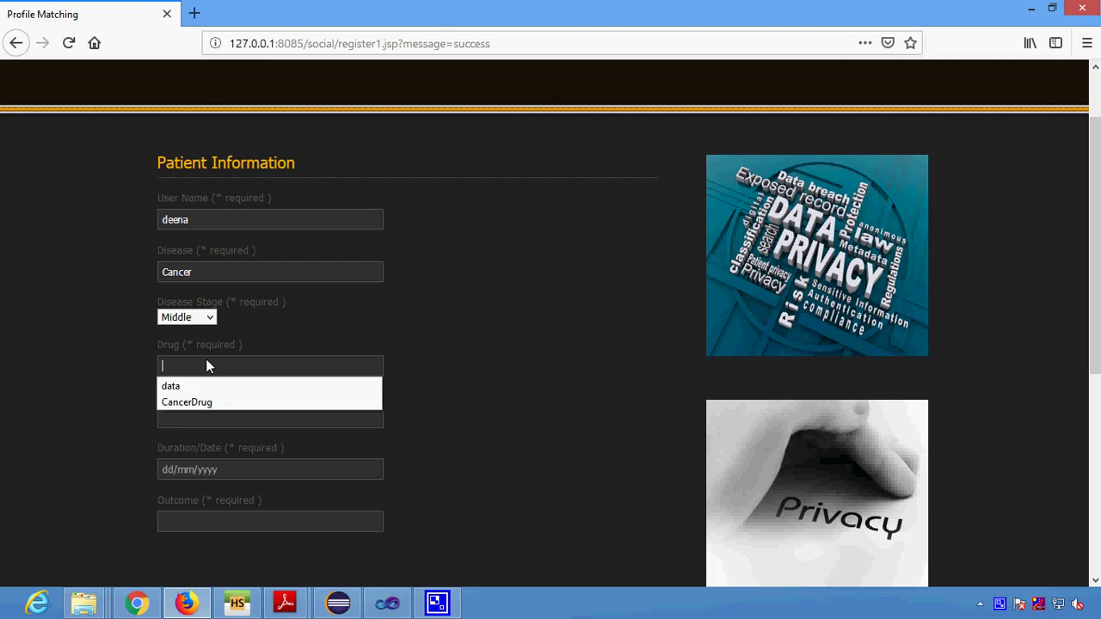
pyautogui.click(215, 406)
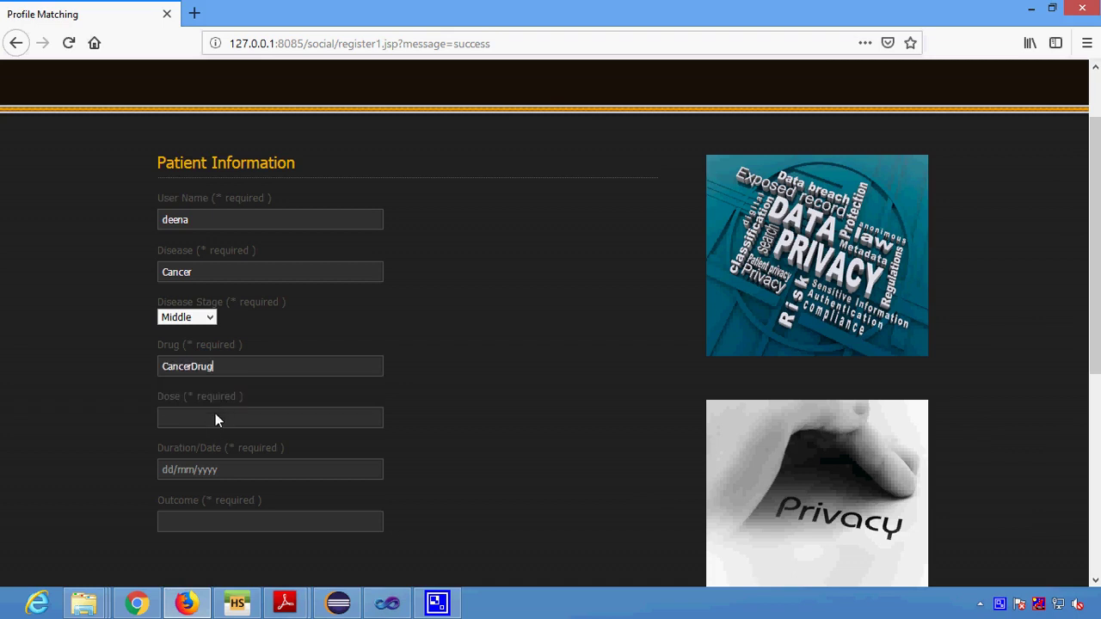
# Set the dose to 200g and the treatment duration to 12 Month.
pyautogui.click(214, 415)
pyautogui.click(197, 453)
pyautogui.click(200, 469)
pyautogui.write('12')
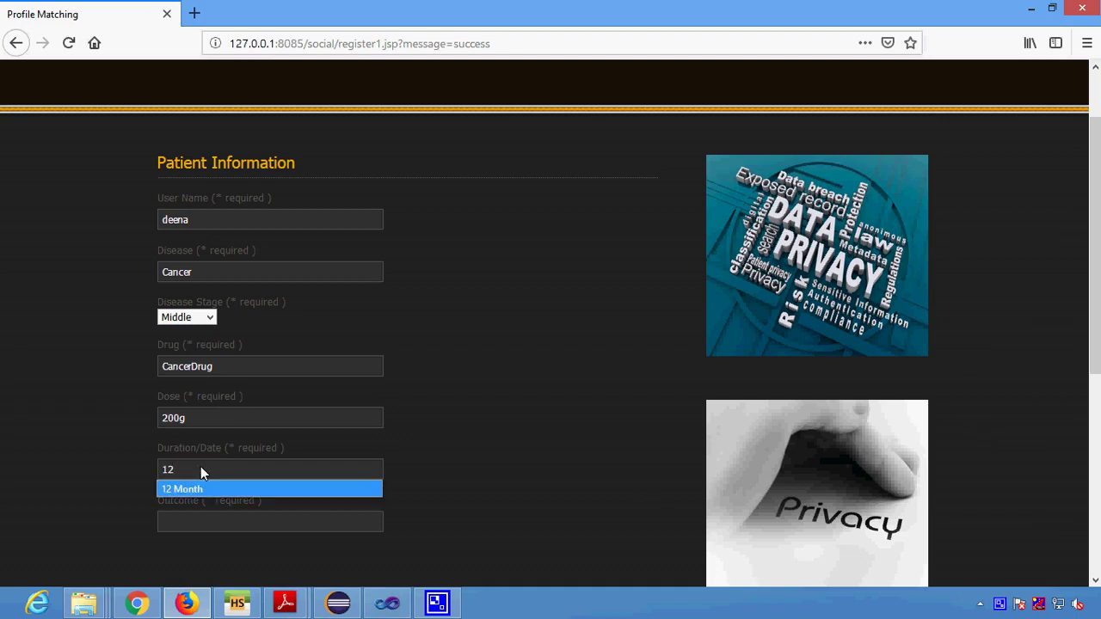
pyautogui.press('Down')
pyautogui.press('Return')
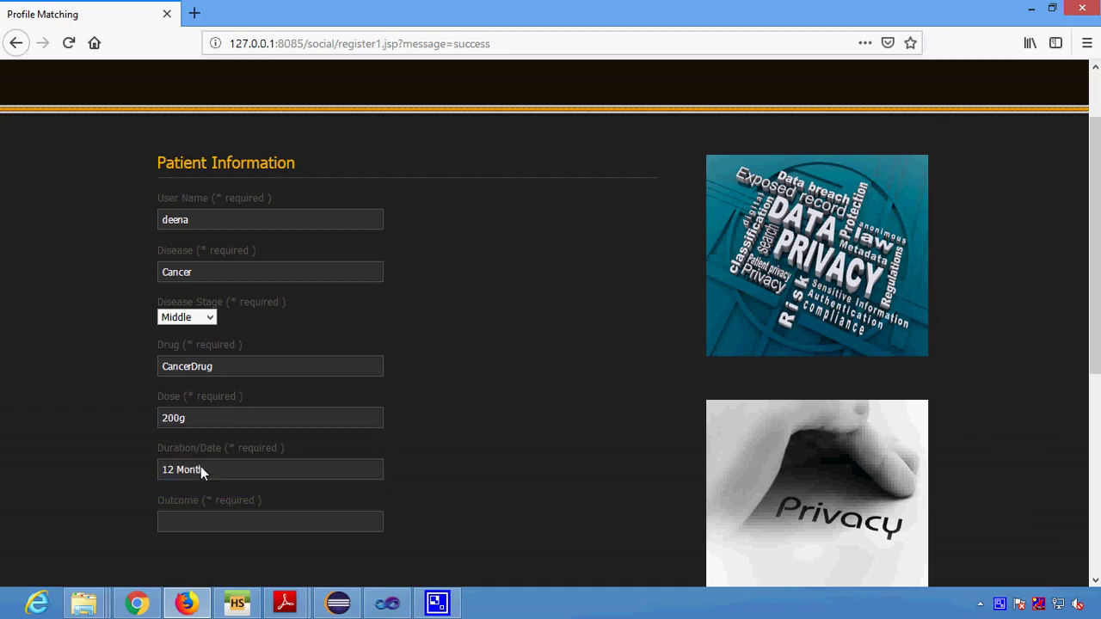
# Set the treatment outcome to Feeling Well.
pyautogui.click(201, 529)
pyautogui.write('Fe')
pyautogui.press('Down')
pyautogui.press('Down')
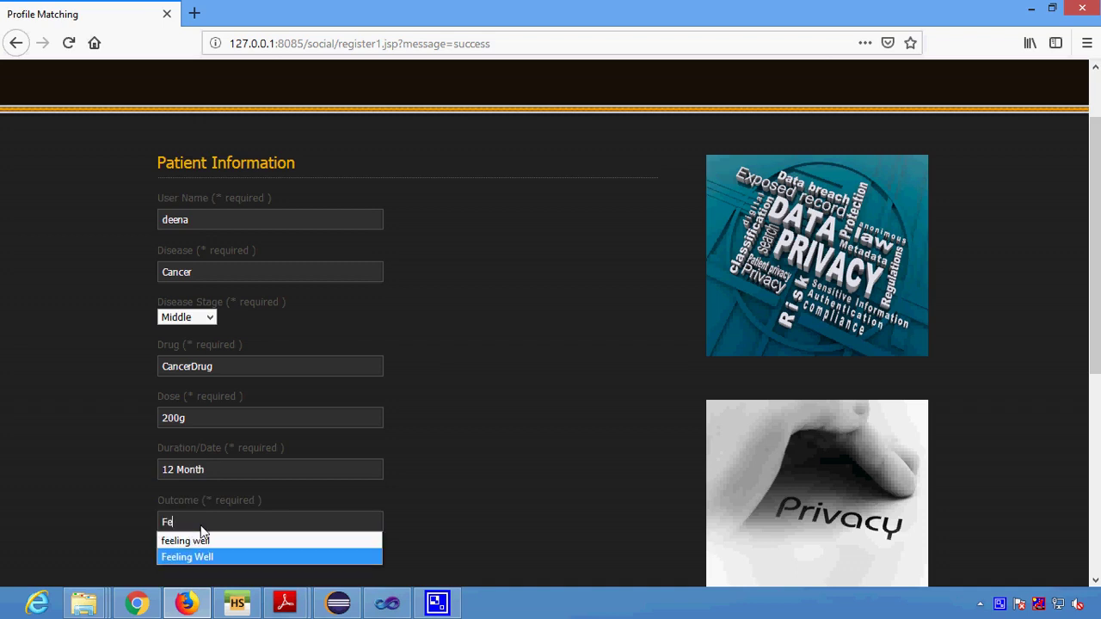
pyautogui.press('Return')
pyautogui.scroll(-3, 200, 526)
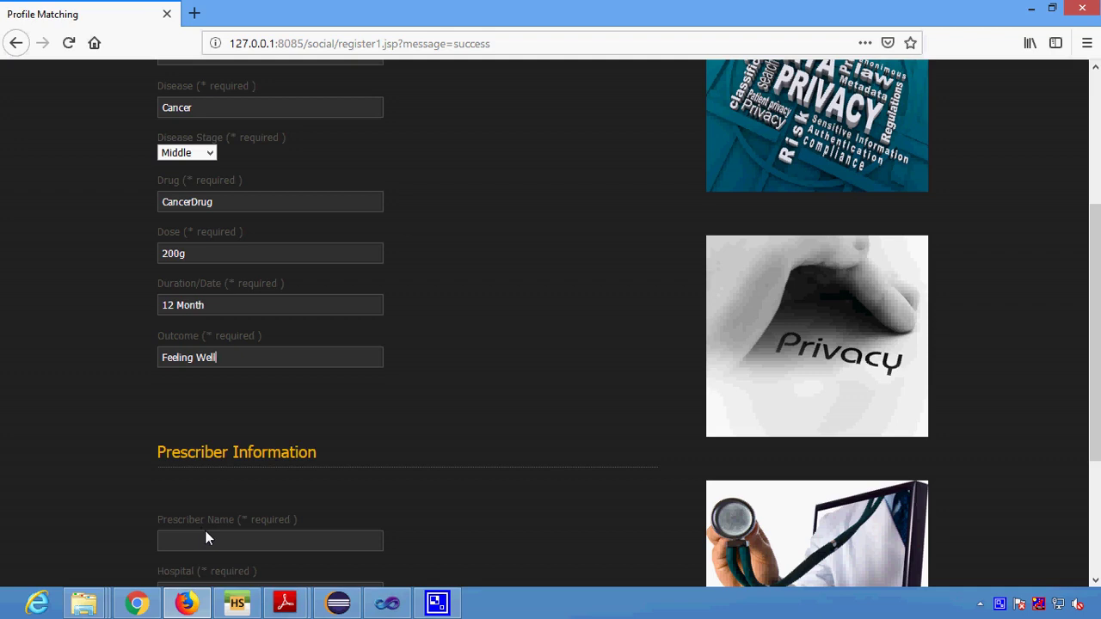
# Pick the suggested prescriber name and American Hospital, then submit the details.
pyautogui.scroll(-2, 202, 535)
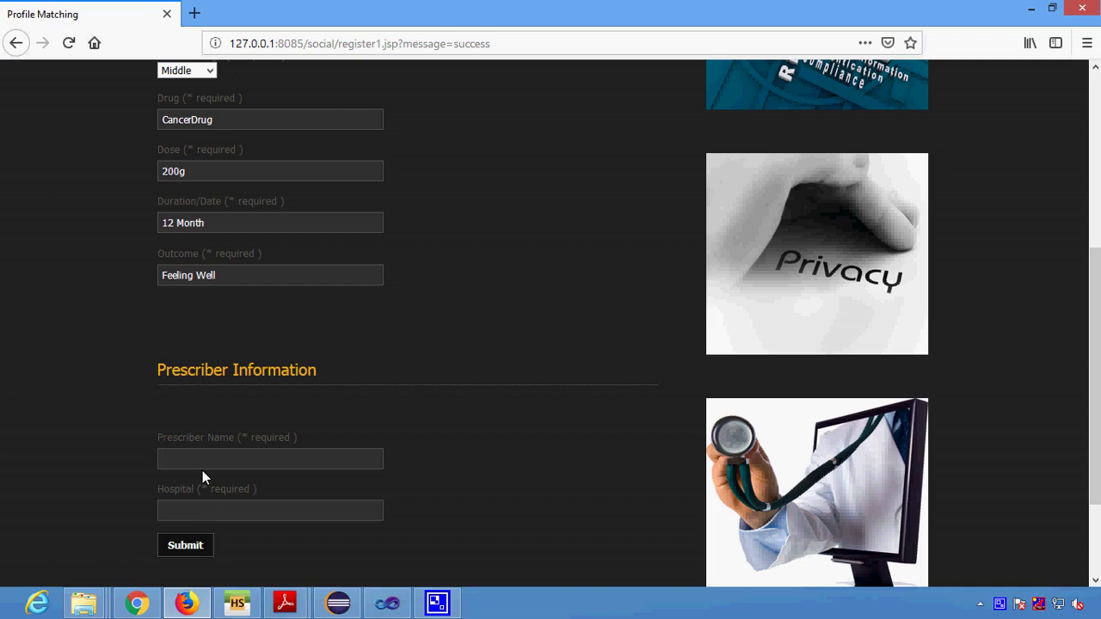
pyautogui.write('Ste')
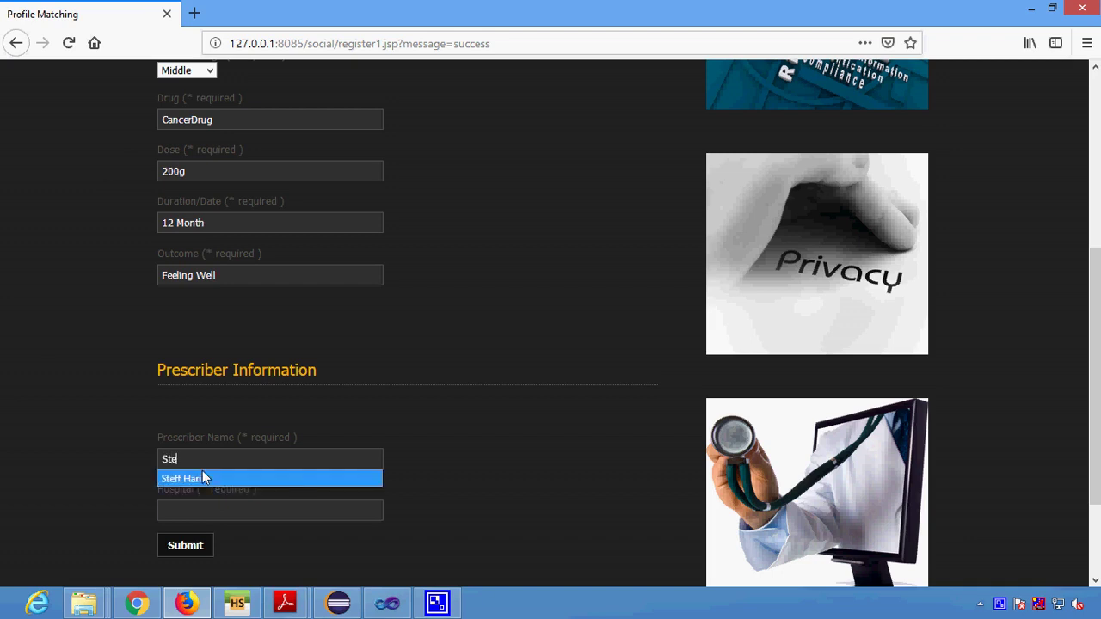
pyautogui.click(202, 478)
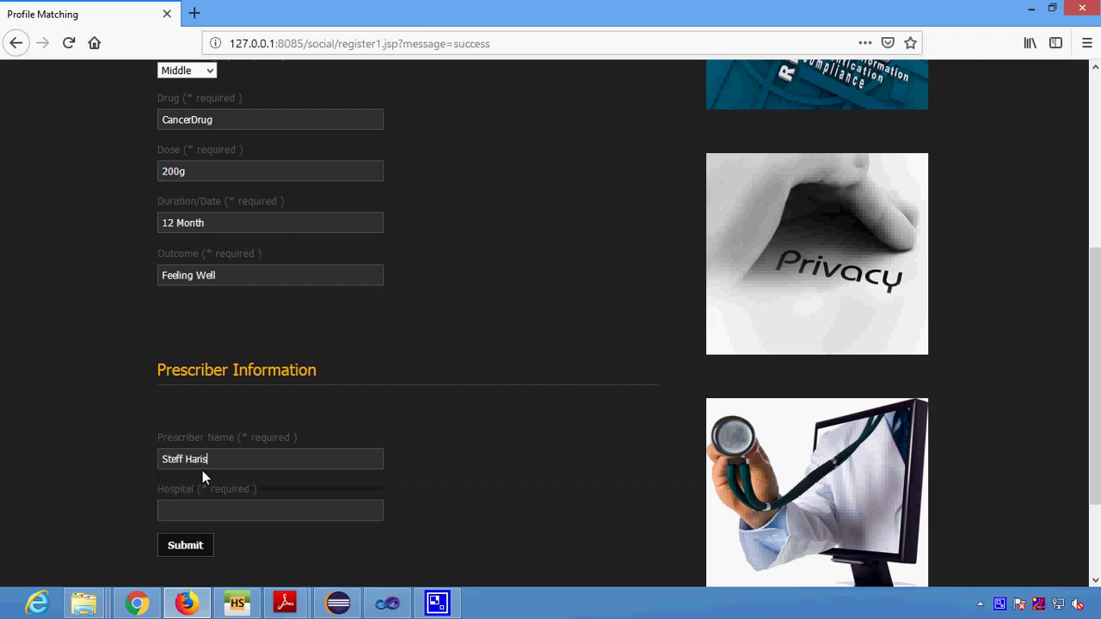
pyautogui.write('A')
pyautogui.press('Down')
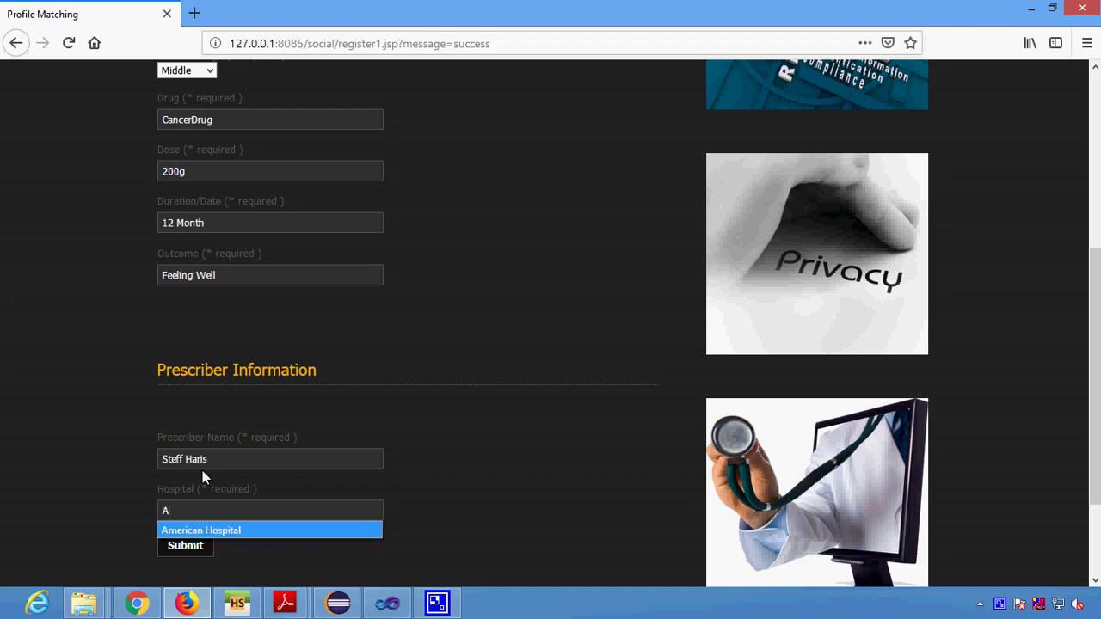
pyautogui.press('Return')
pyautogui.click(198, 546)
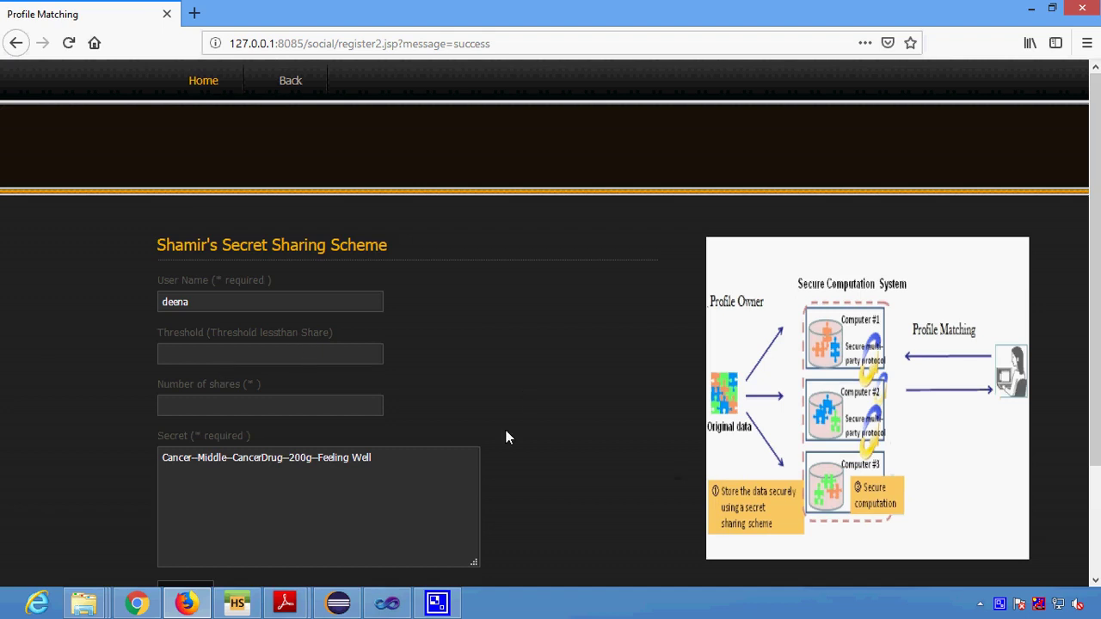
# Share the patient secret with threshold 2 across 4 shares.
pyautogui.click(226, 357)
pyautogui.write('2')
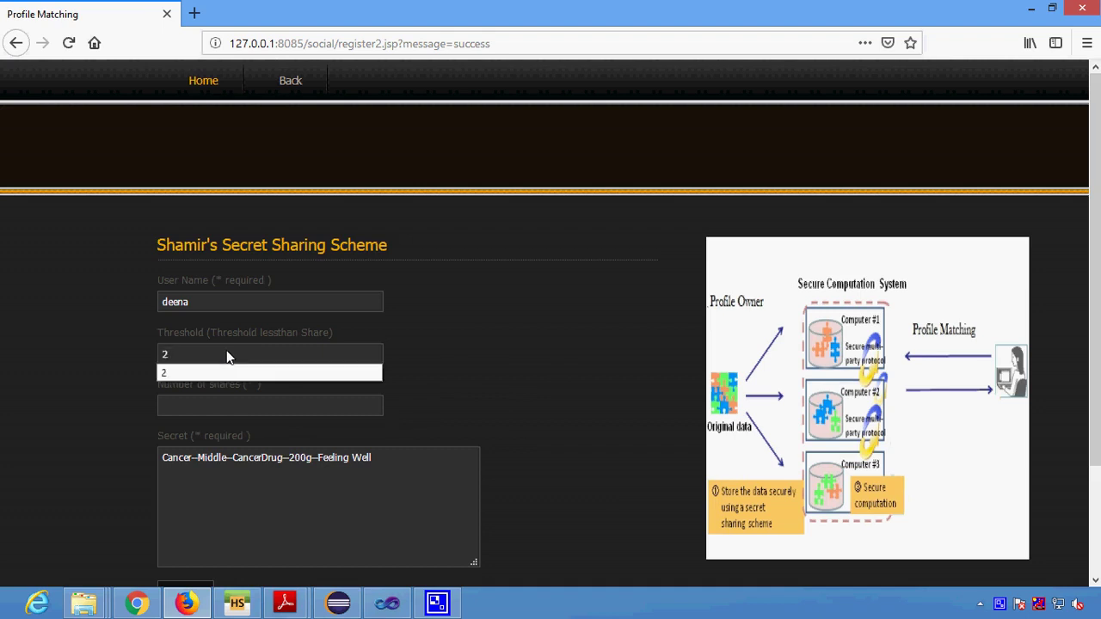
pyautogui.click(211, 375)
pyautogui.write('4')
pyautogui.click(238, 521)
pyautogui.scroll(-3, 222, 535)
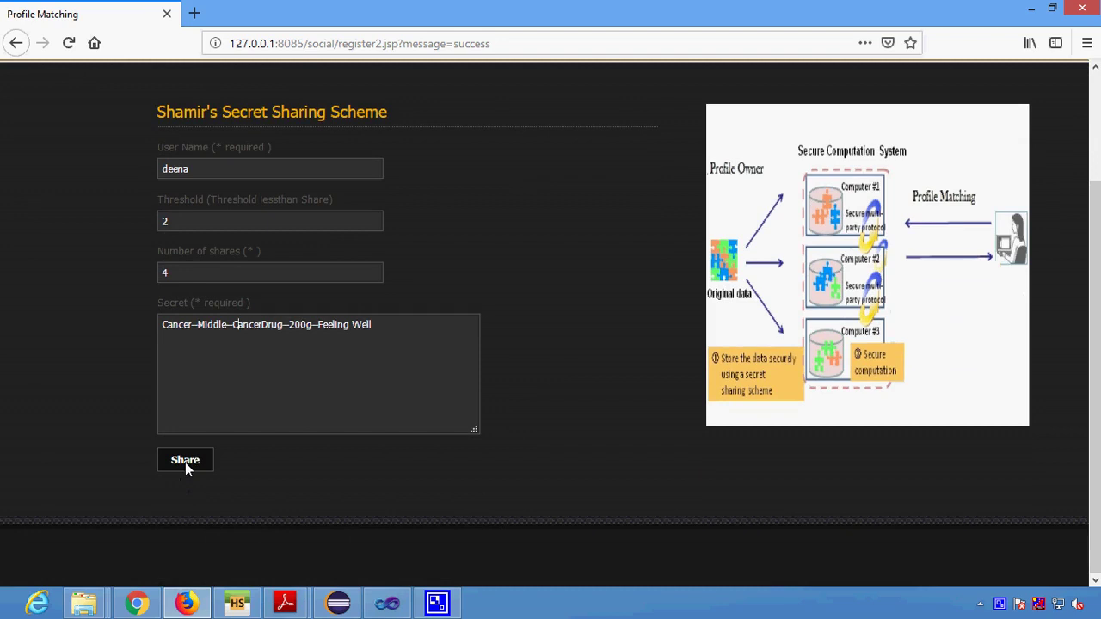
pyautogui.click(185, 462)
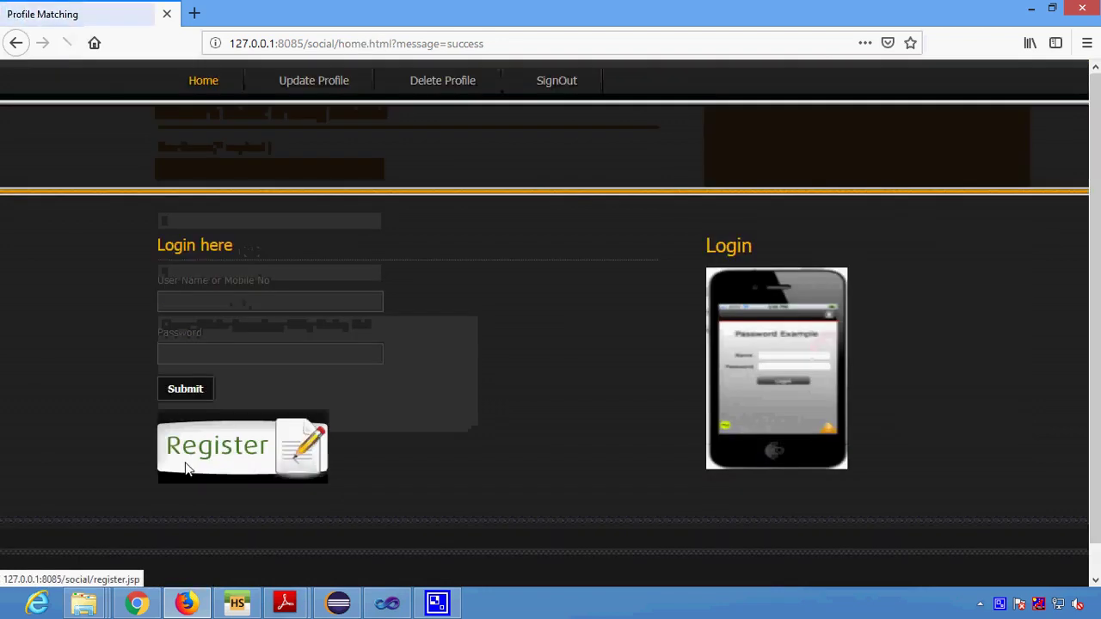
# Log in as the new user with its password, declining Firefox's offer to save it.
pyautogui.click(228, 306)
pyautogui.write('d')
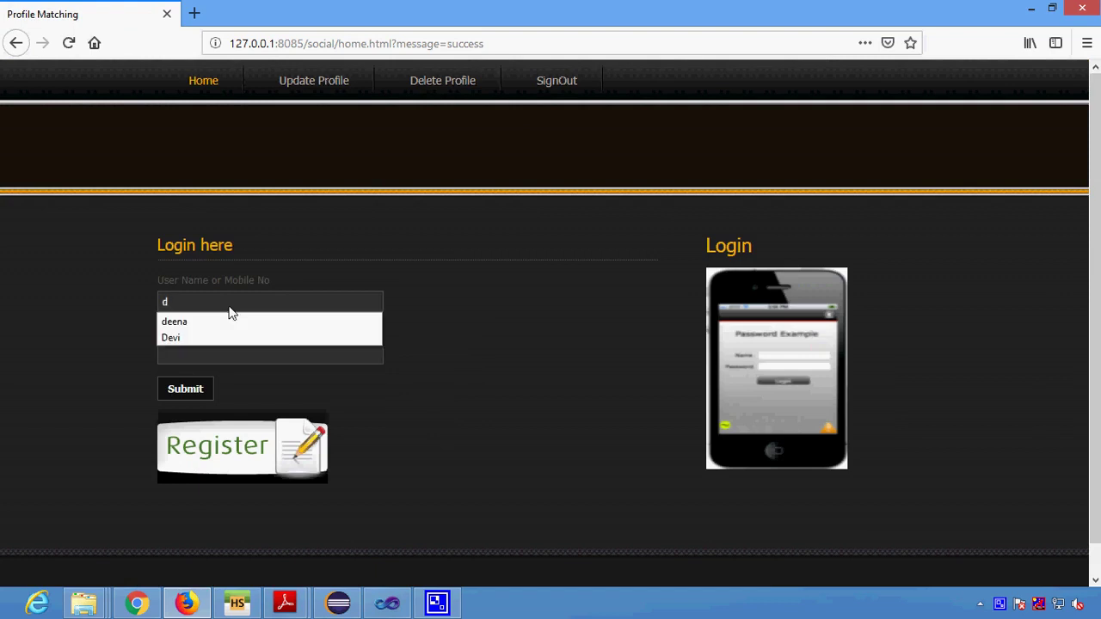
pyautogui.press('Down')
pyautogui.press('Return')
pyautogui.click(180, 353)
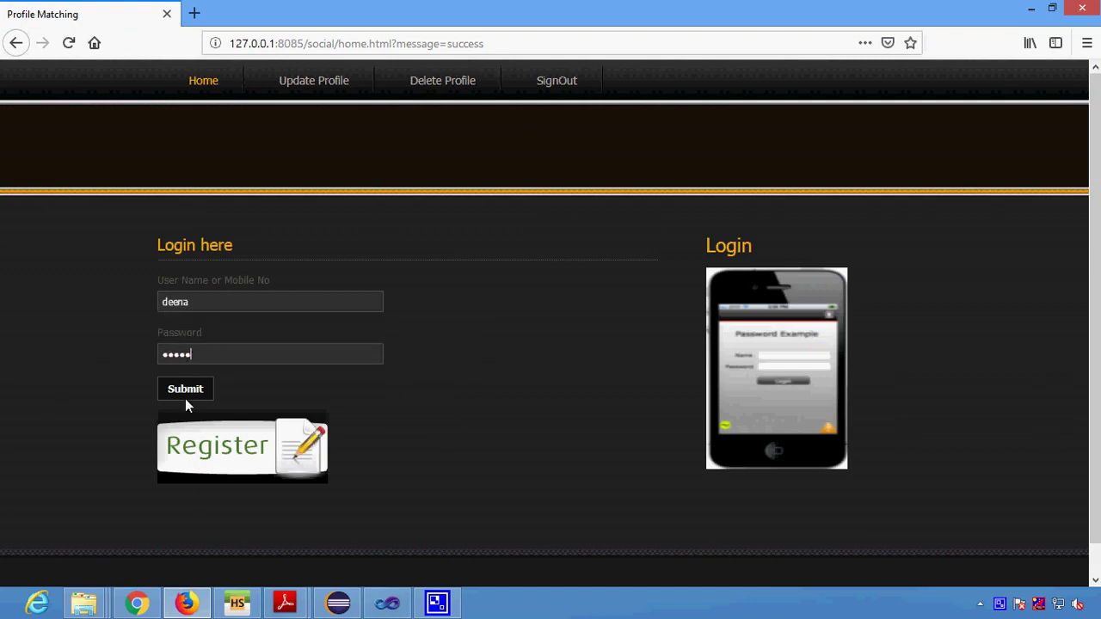
pyautogui.click(187, 389)
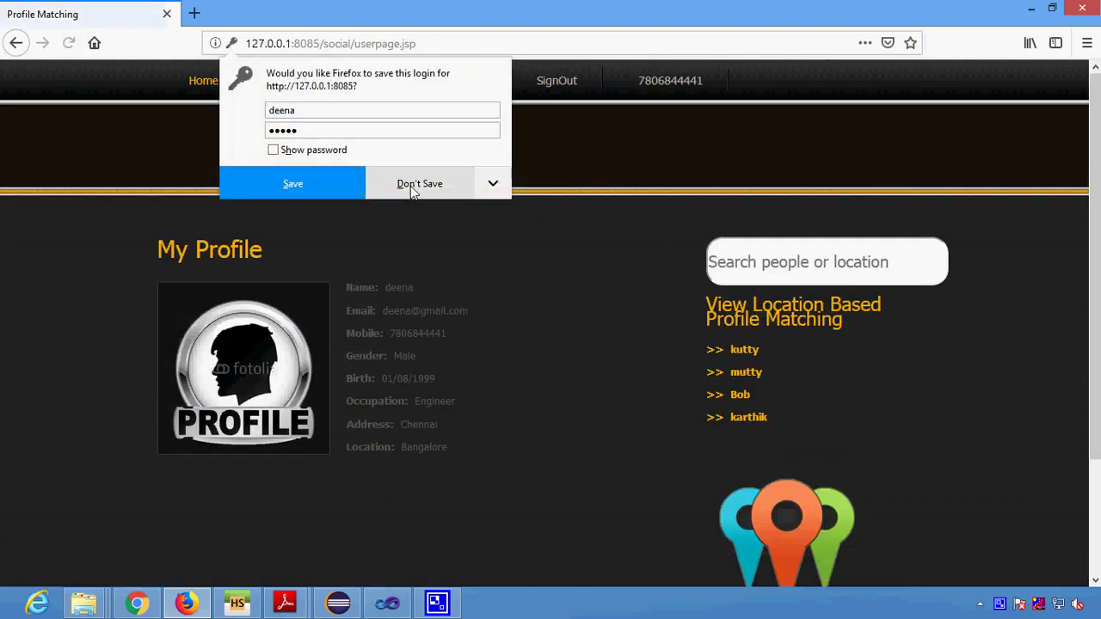
pyautogui.click(410, 186)
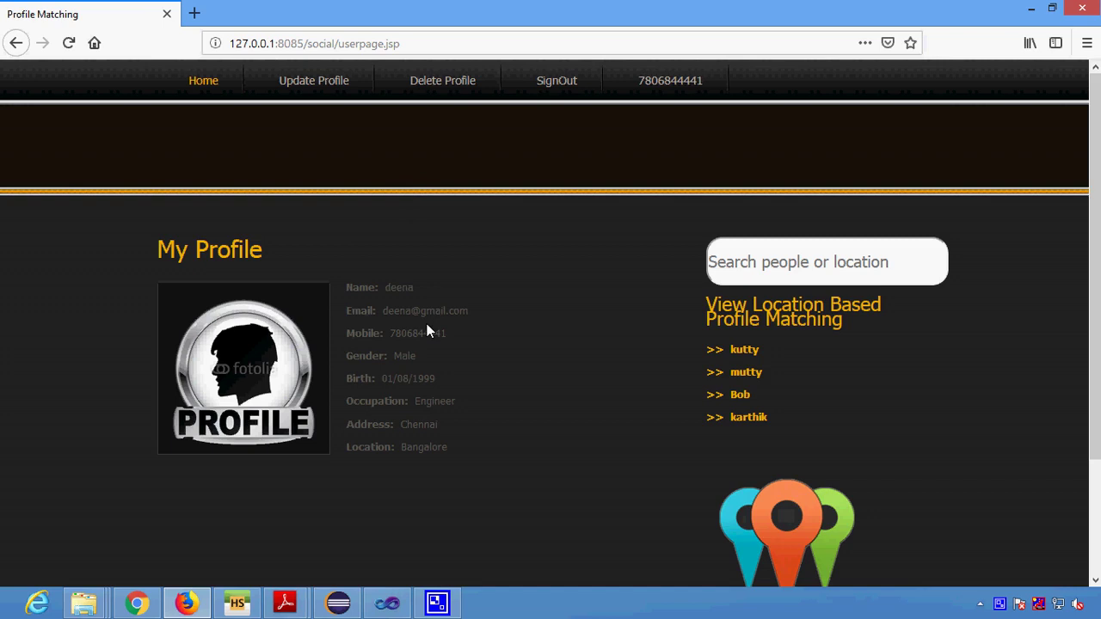
pyautogui.click(789, 269)
# Search for the other user and open their profile match showing 100.0%.
pyautogui.write('he')
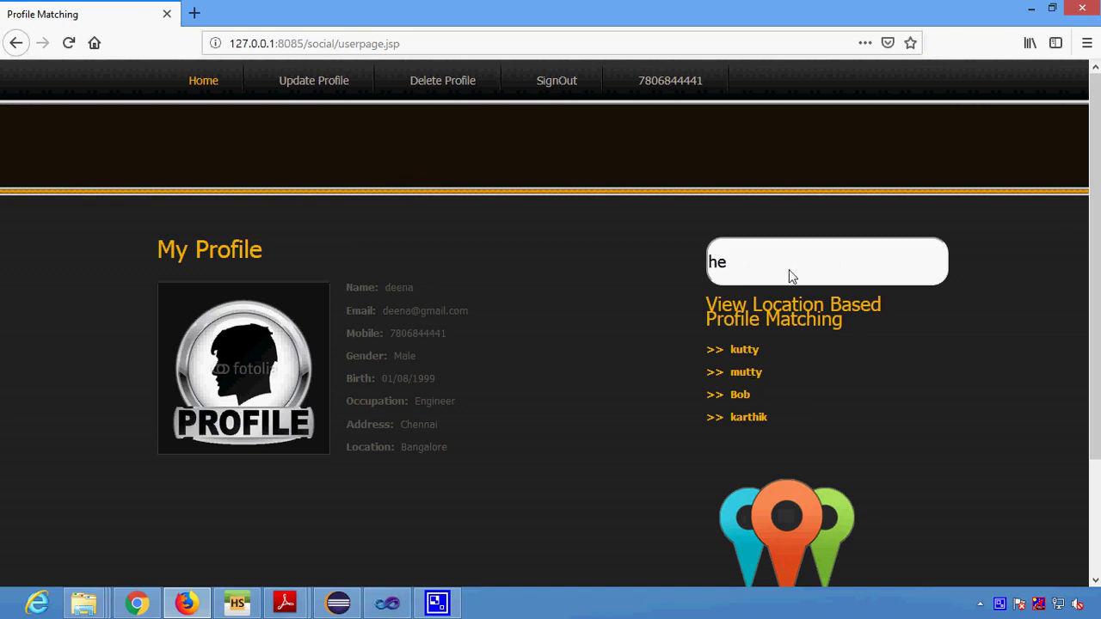
pyautogui.write('ma')
pyautogui.press('Return')
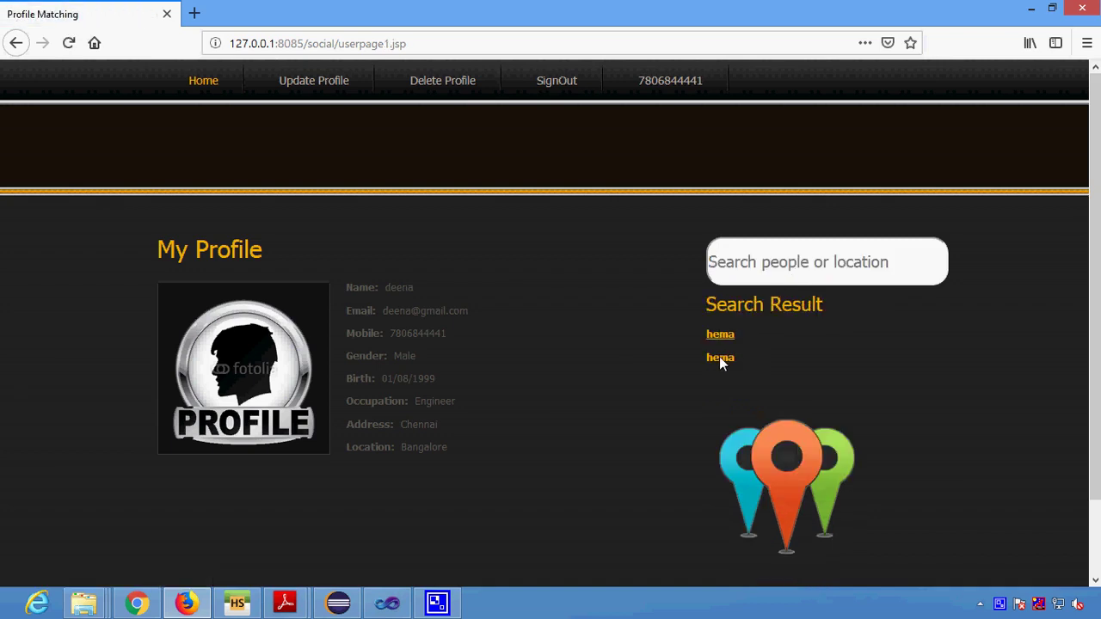
pyautogui.click(720, 358)
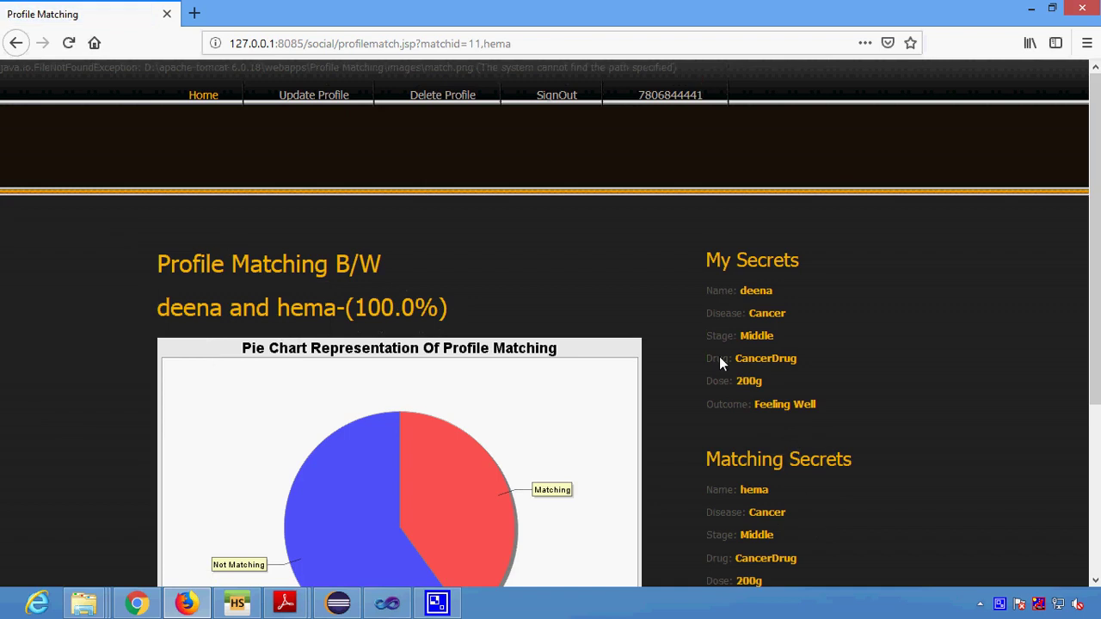
pyautogui.scroll(-3, 720, 357)
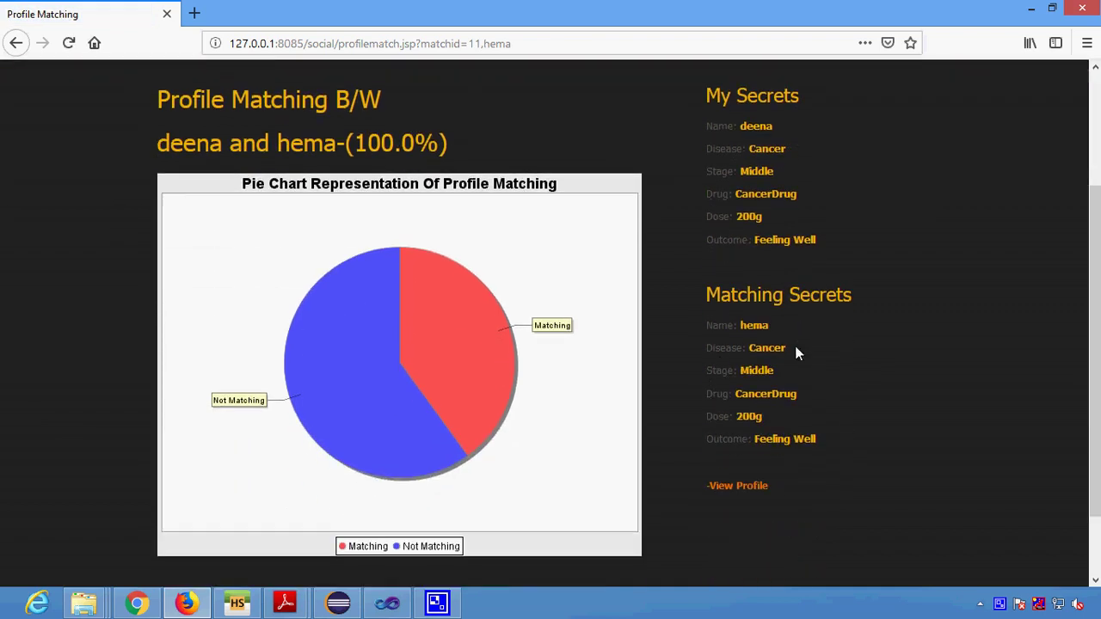
pyautogui.moveTo(367, 146); pyautogui.dragTo(430, 153)
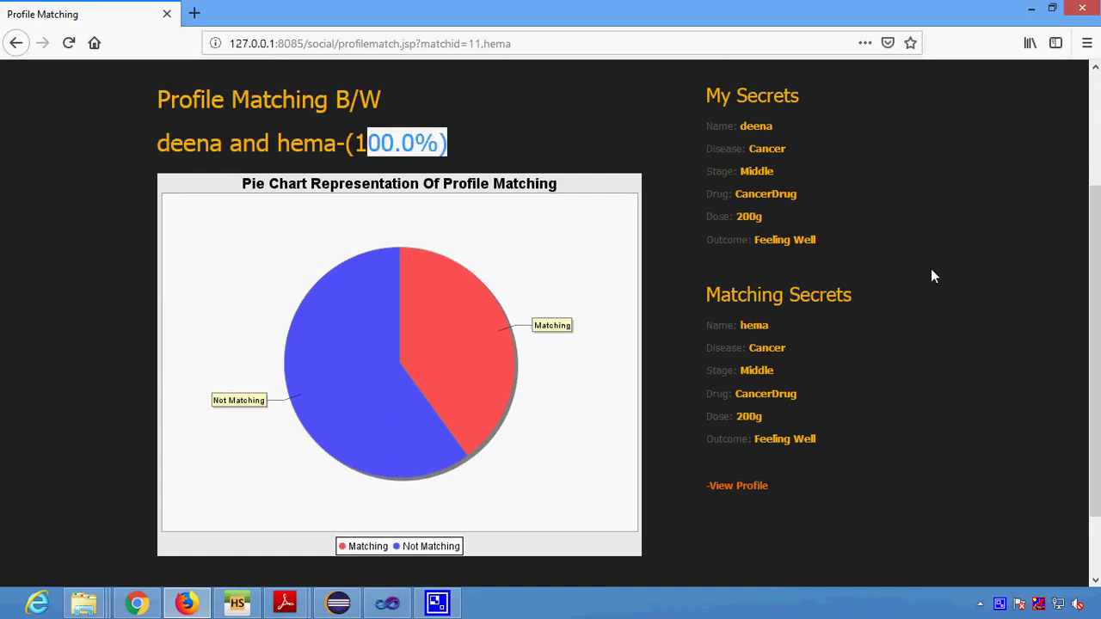